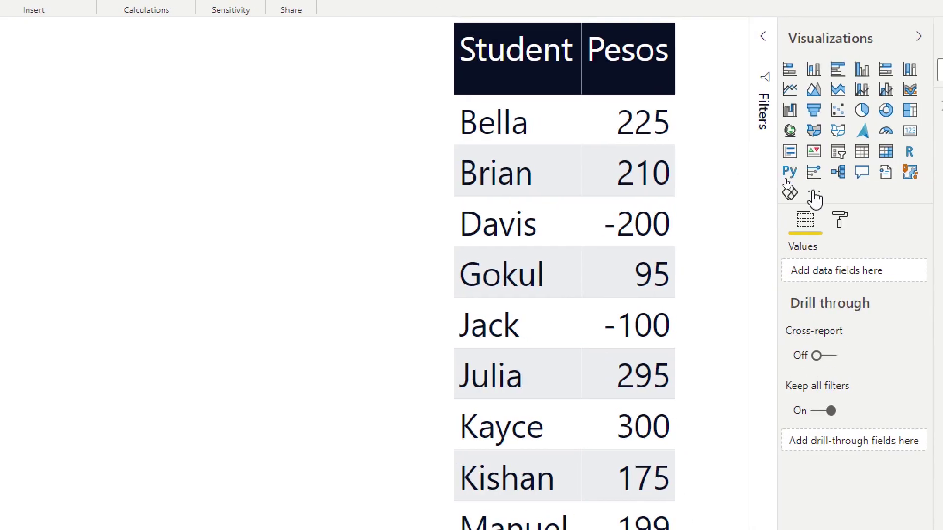
Step: Open the AppSource Power BI Visuals catalogue through Get more visuals, sorted by Recommended
click(786, 179)
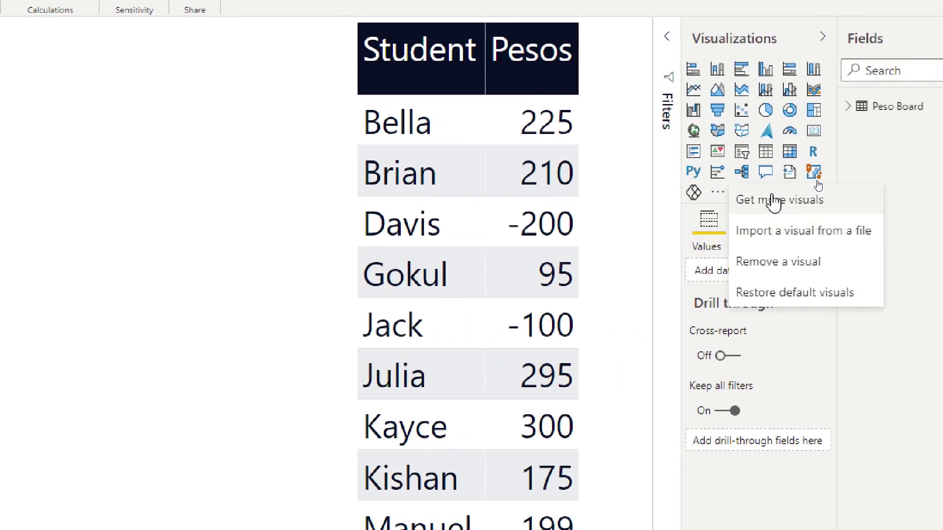
click(775, 201)
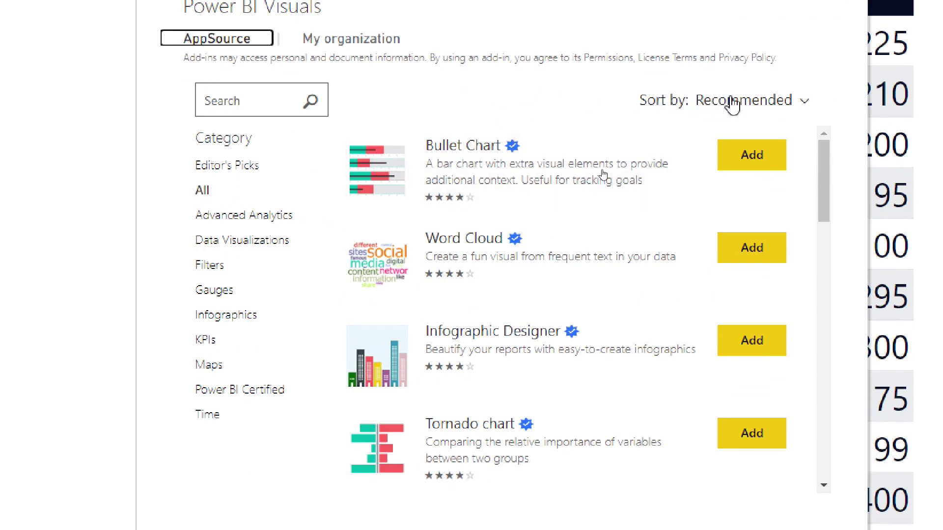
click(765, 102)
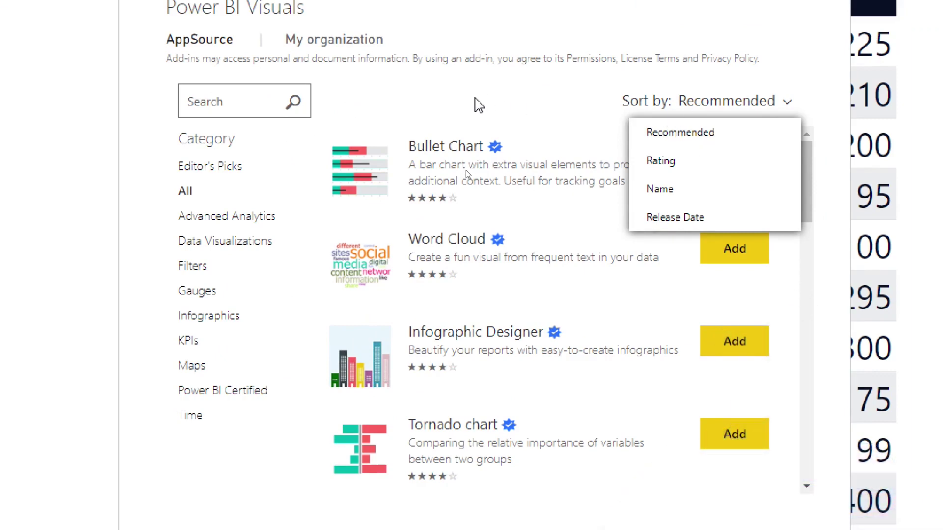
click(479, 106)
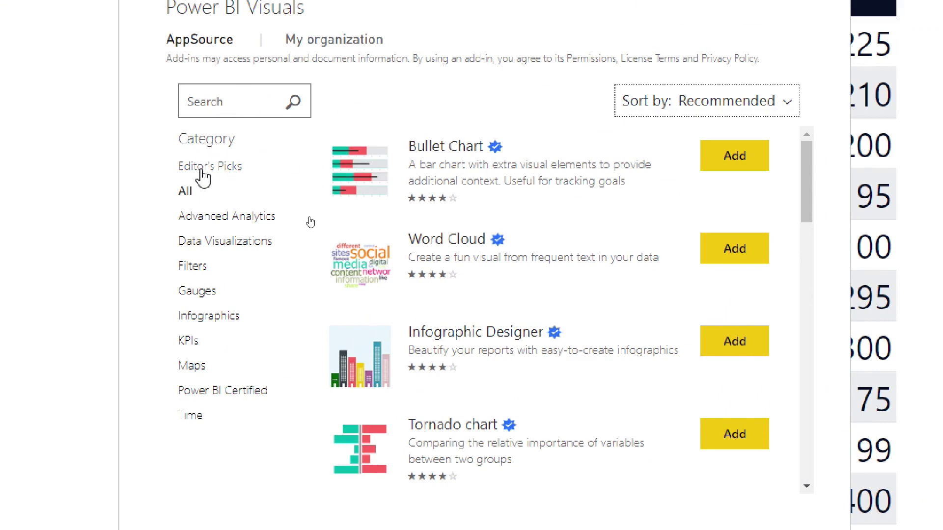
Step: Filter the visuals catalogue to the KPIs category and search it for 'enlighten aquarium'
click(191, 346)
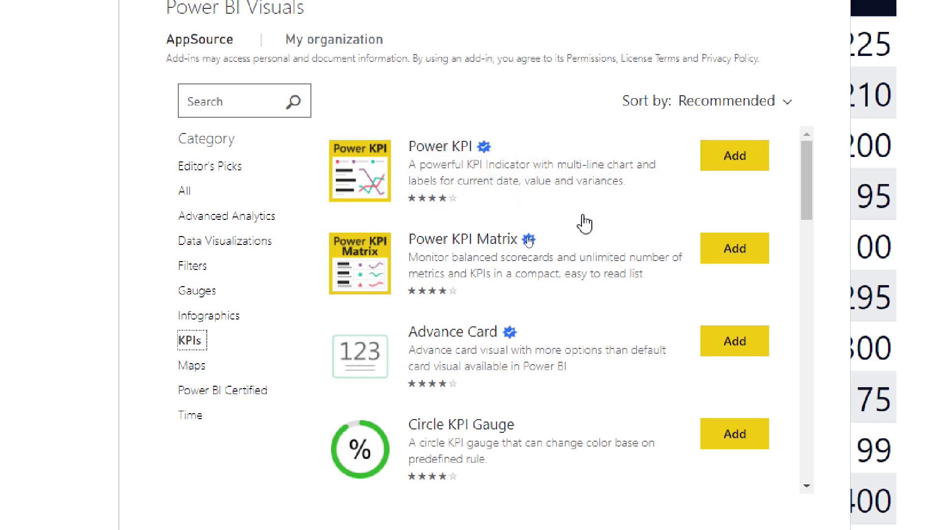
scroll(583, 221, down, 4)
scroll(584, 228, up, 4)
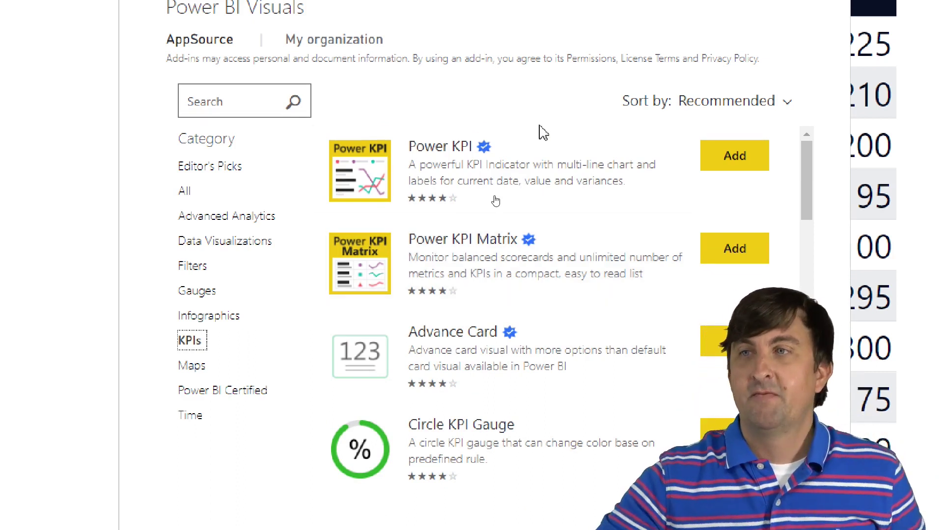
click(243, 92)
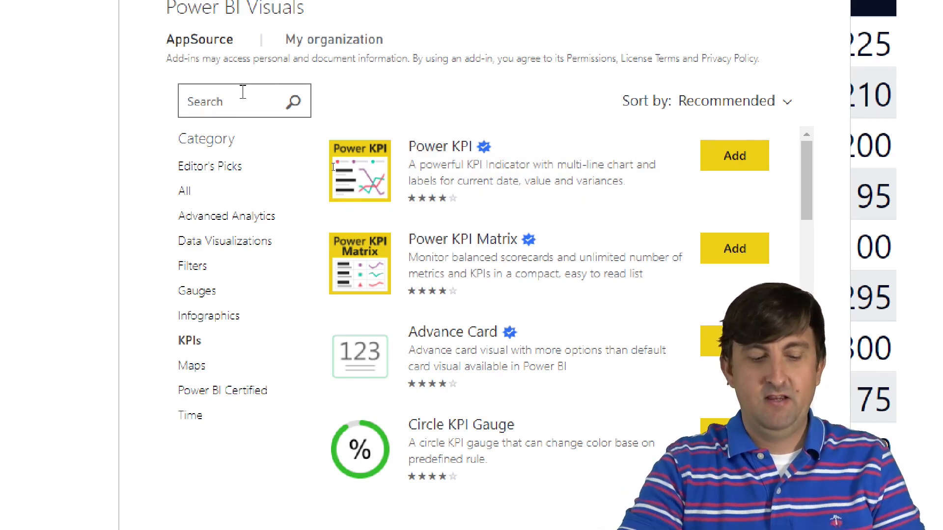
text(enlighten a)
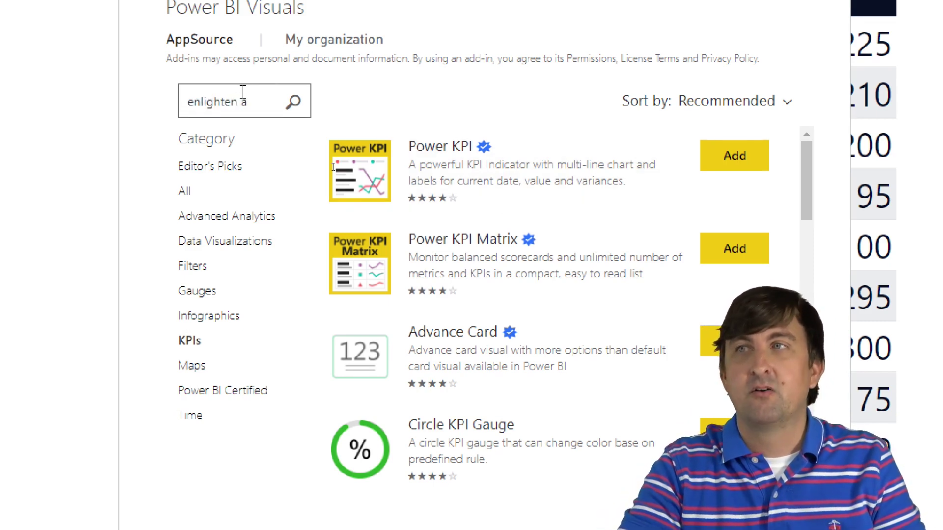
text(quarium)
key(Return)
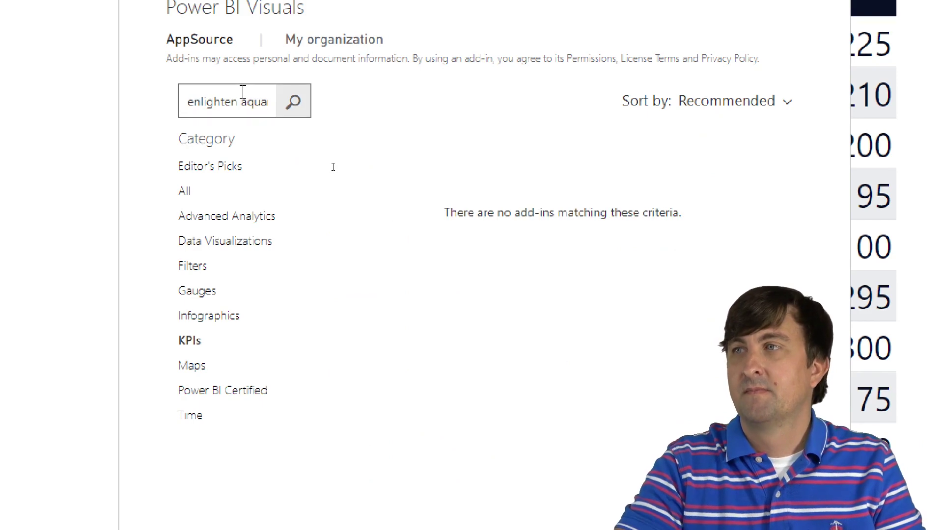
click(333, 167)
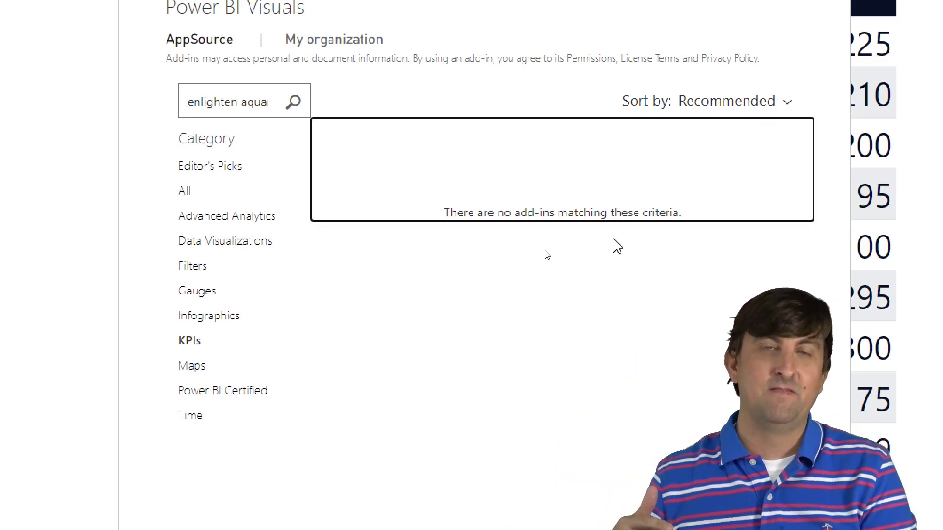
Step: Widen the search to All categories and open the Enlighten Aquarium result by Enlighten Designs
click(182, 195)
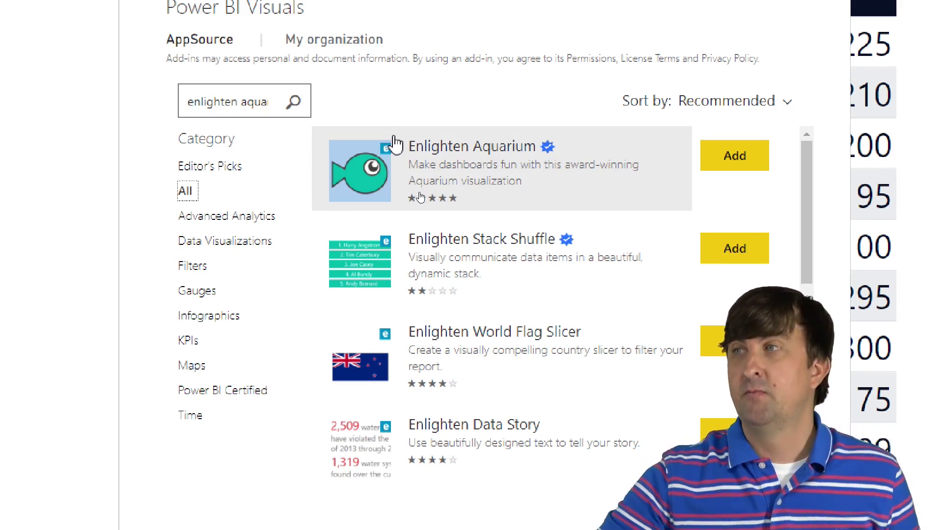
click(399, 162)
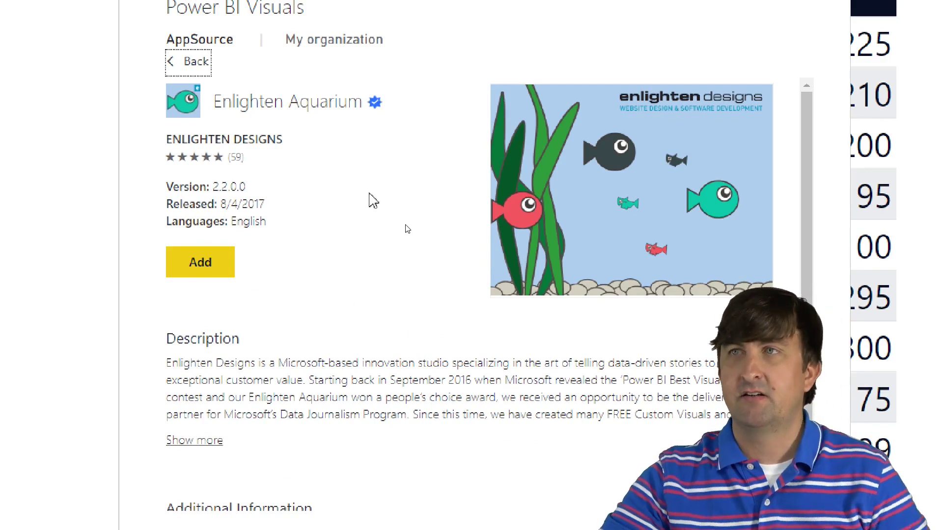
Step: Add Enlighten Aquarium to the report's visuals and dismiss the import success message
scroll(372, 200, down, 2)
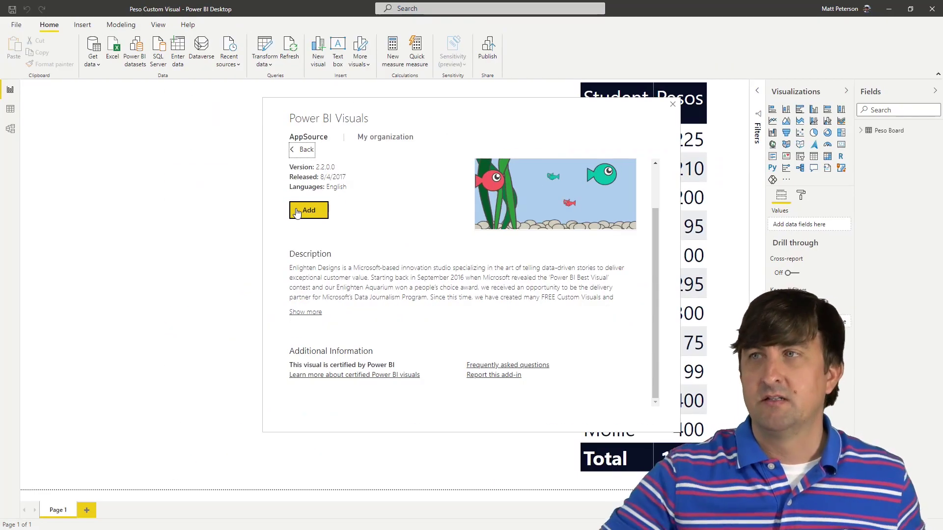
click(298, 214)
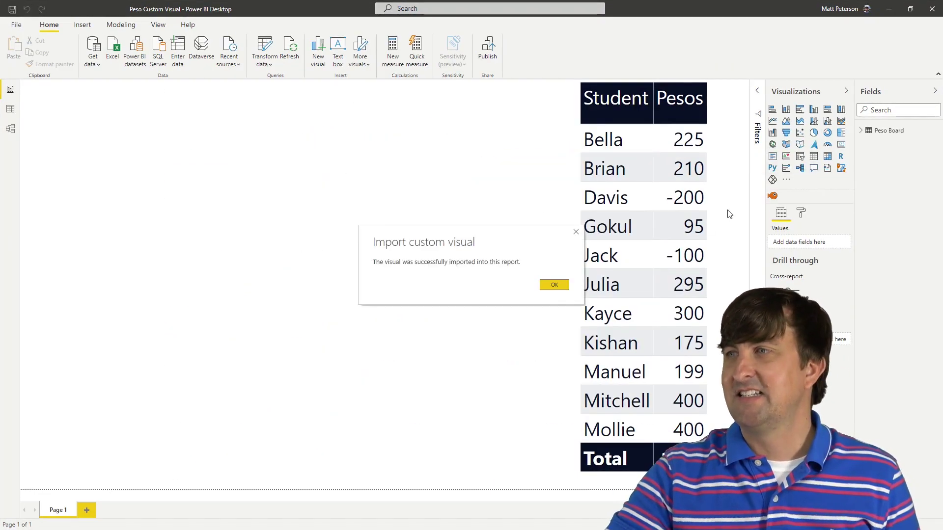
click(556, 282)
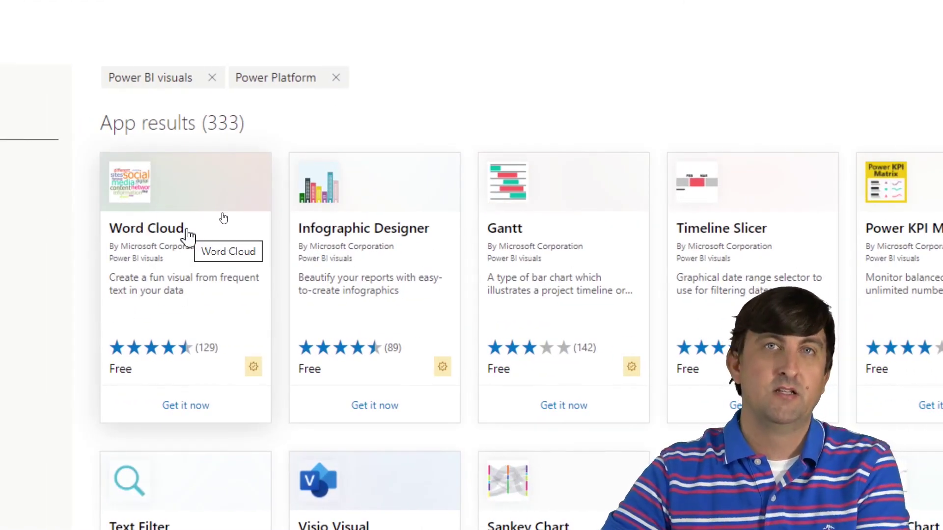
Step: Open the Word Cloud listing on AppSource and scroll through its details
click(162, 229)
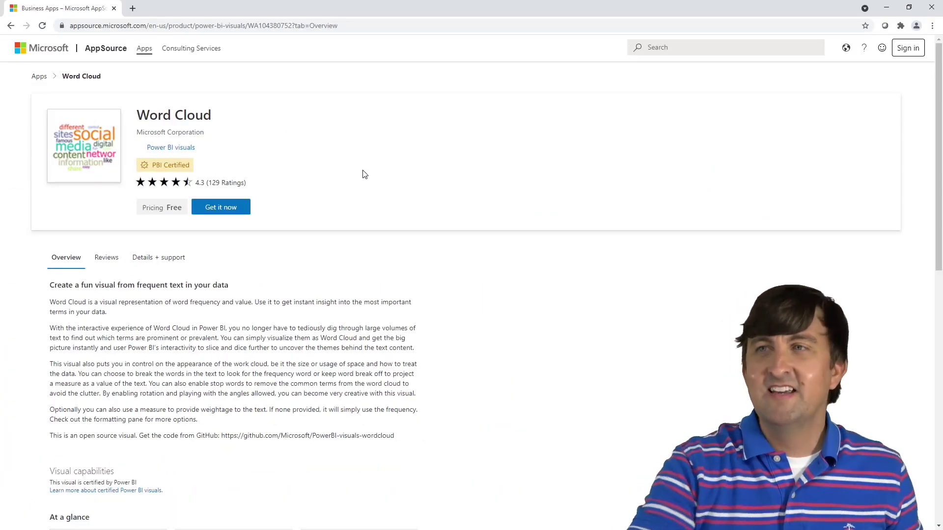
scroll(234, 257, down, 2)
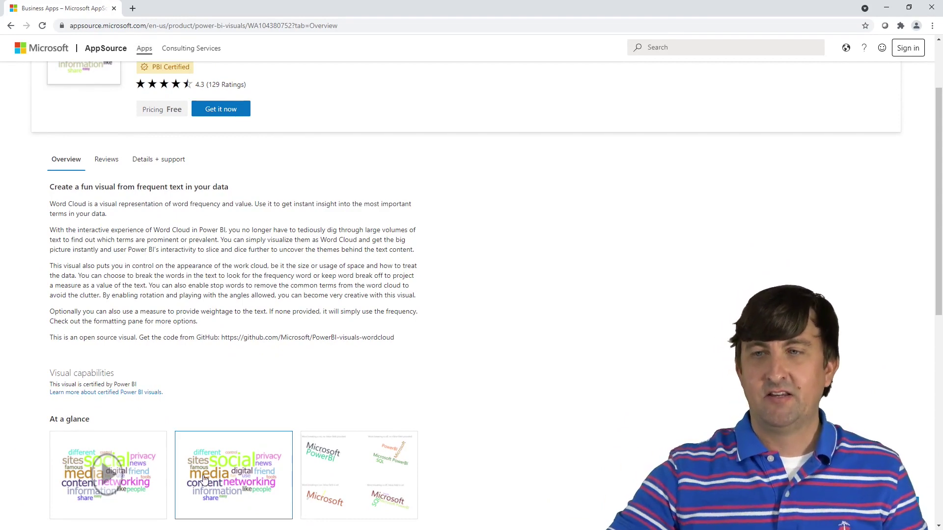
scroll(204, 479, down, 2)
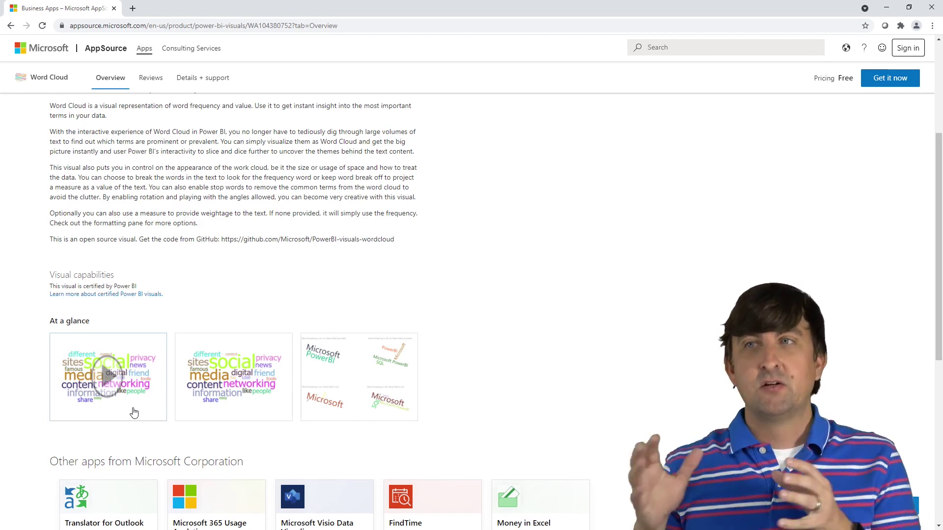
scroll(189, 255, up, 3)
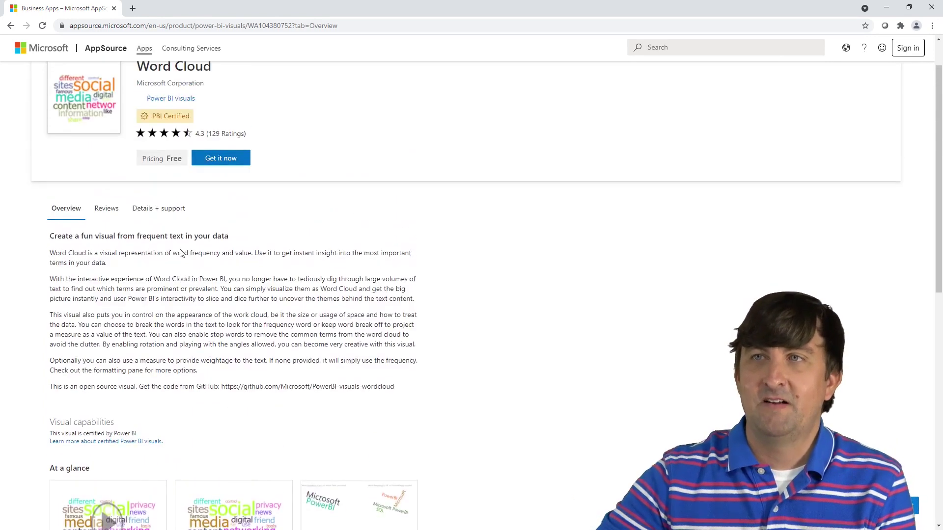
scroll(181, 253, up, 1)
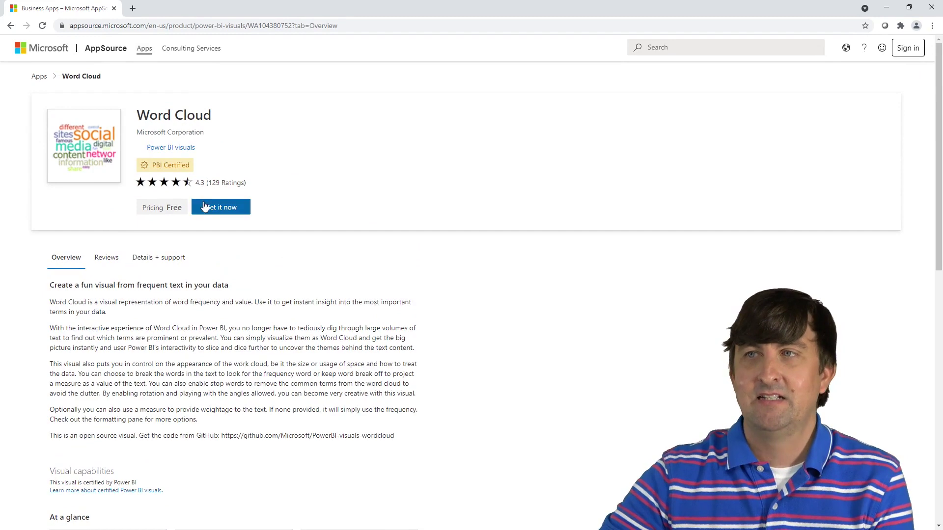
Step: Start Get it now for Word Cloud, close the sign-in prompt, and minimize Chrome
click(219, 208)
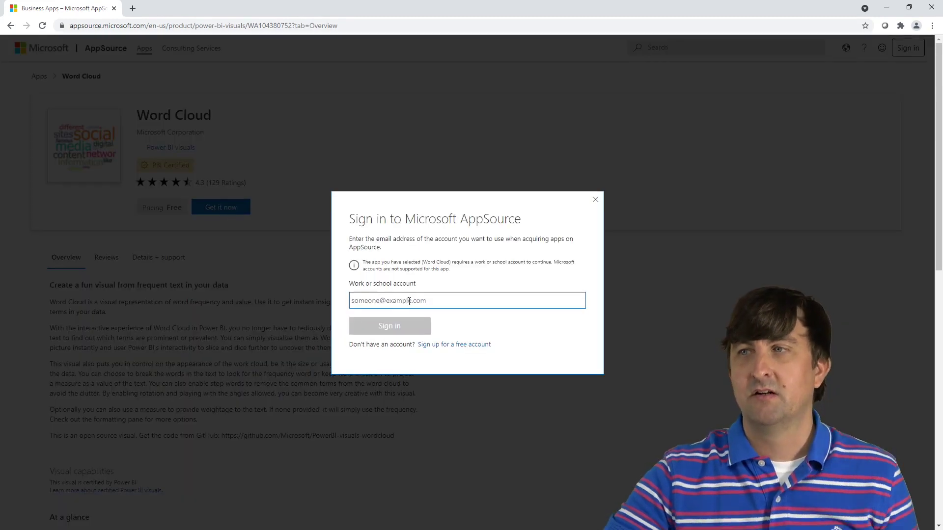
click(595, 200)
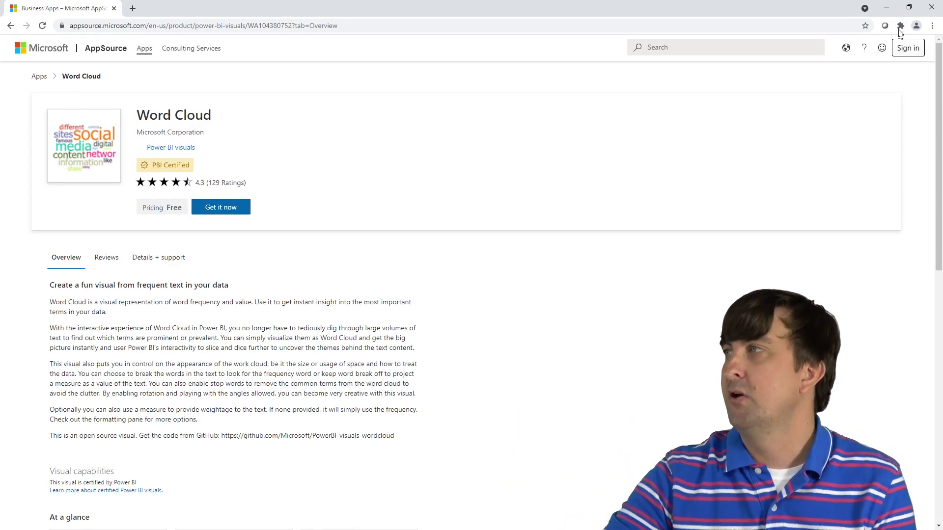
click(886, 8)
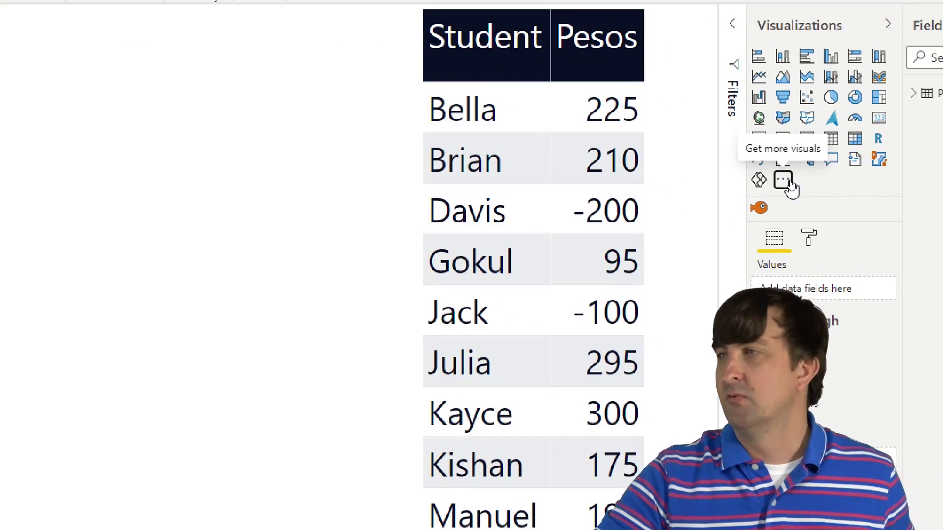
Step: Place an empty Enlighten Aquarium fish visual on the page beside the Peso Board table
click(784, 181)
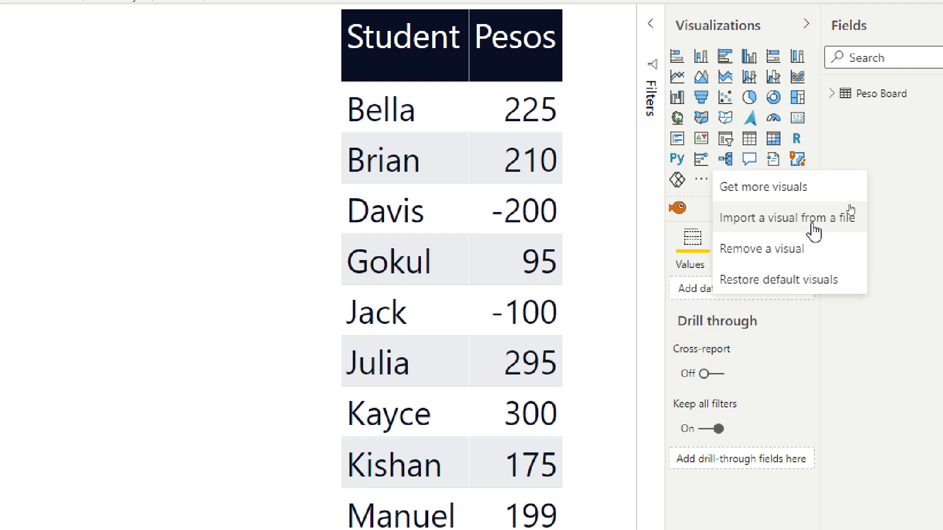
click(890, 187)
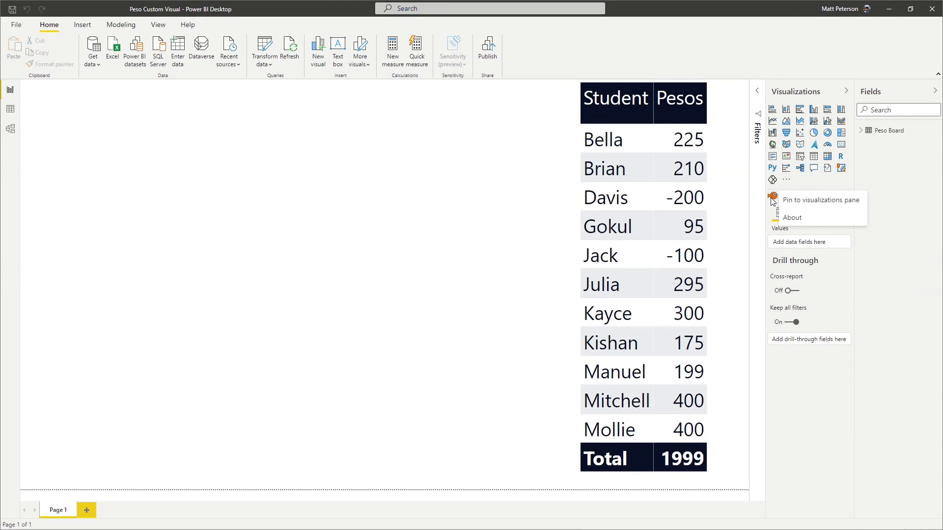
click(775, 197)
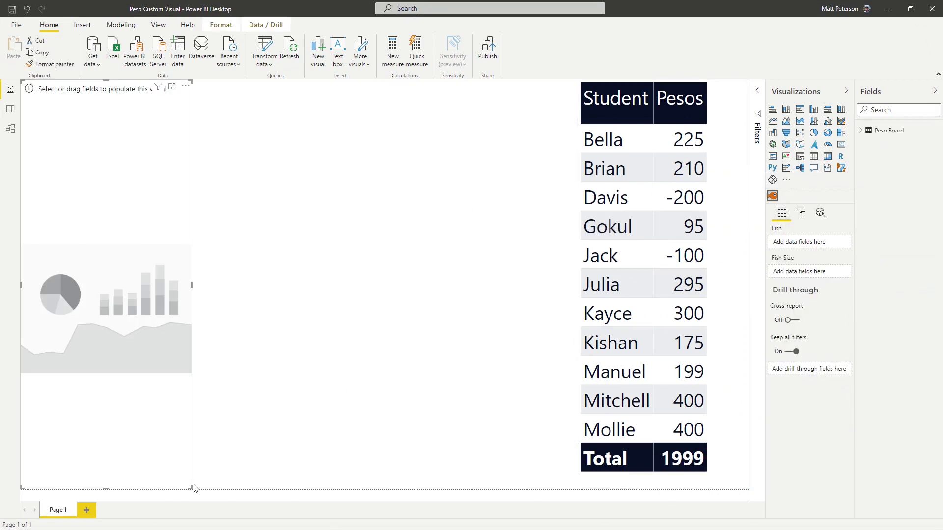
Step: Stretch the empty aquarium visual across the canvas left of the Student and Pesos table
drag(191, 488, 566, 488)
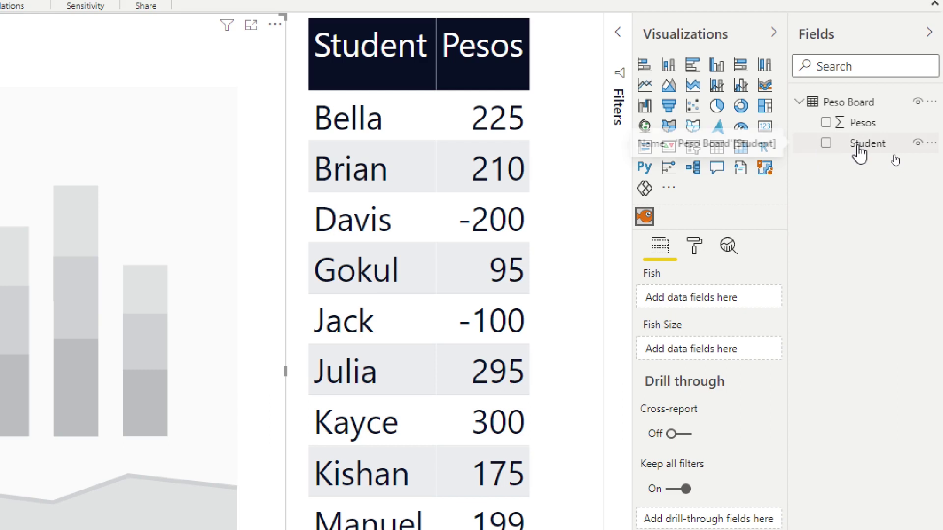
Step: Assign Student to the Fish well and Pesos to the Fish Size well of the aquarium
drag(859, 153, 762, 306)
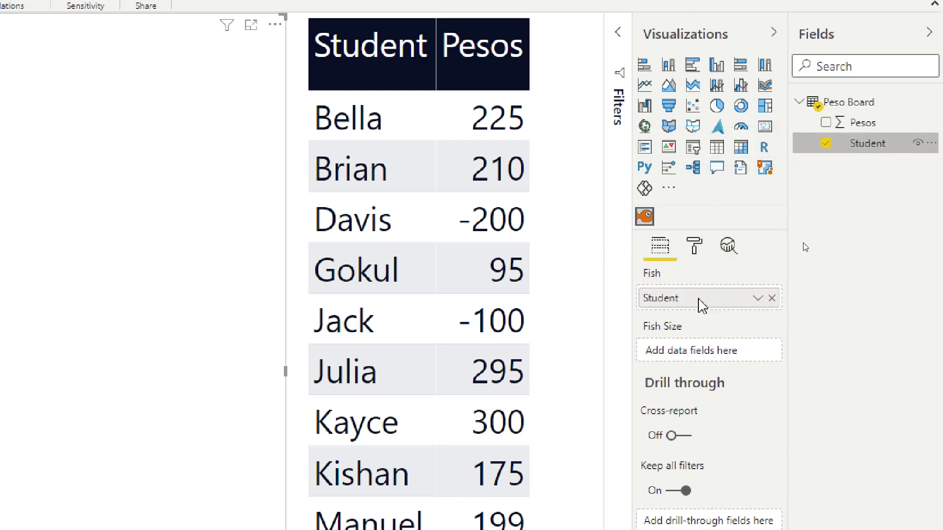
drag(868, 125, 704, 353)
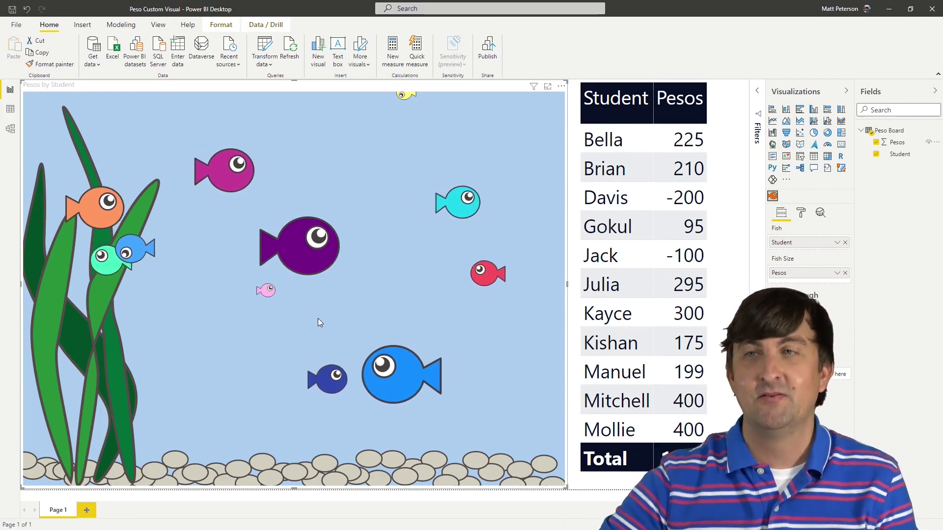
mouse_move(145, 243)
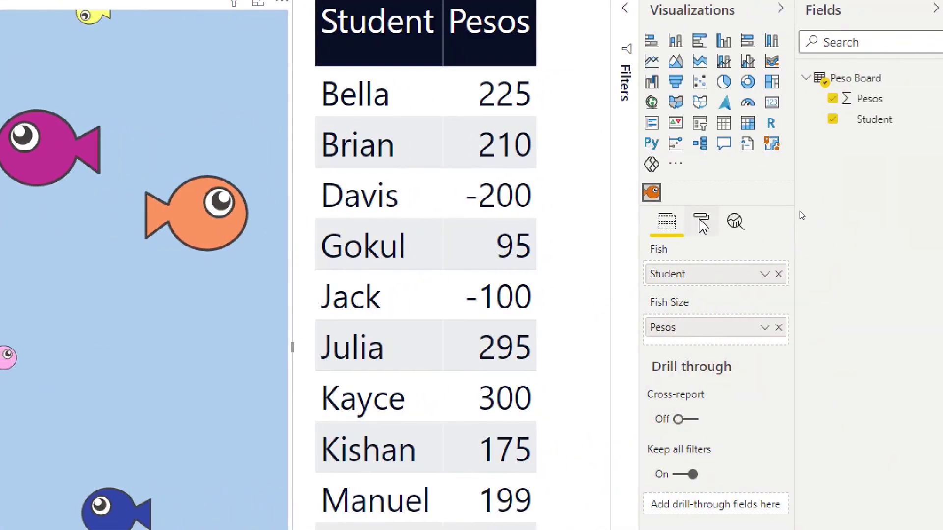
click(702, 222)
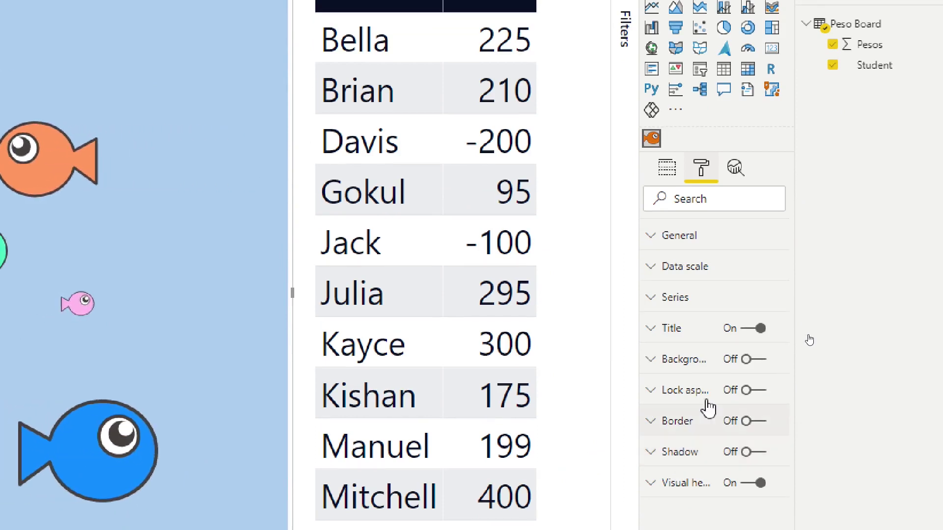
Step: Set the aquarium's Series 1 creature to Sharks in the Series format options
click(660, 299)
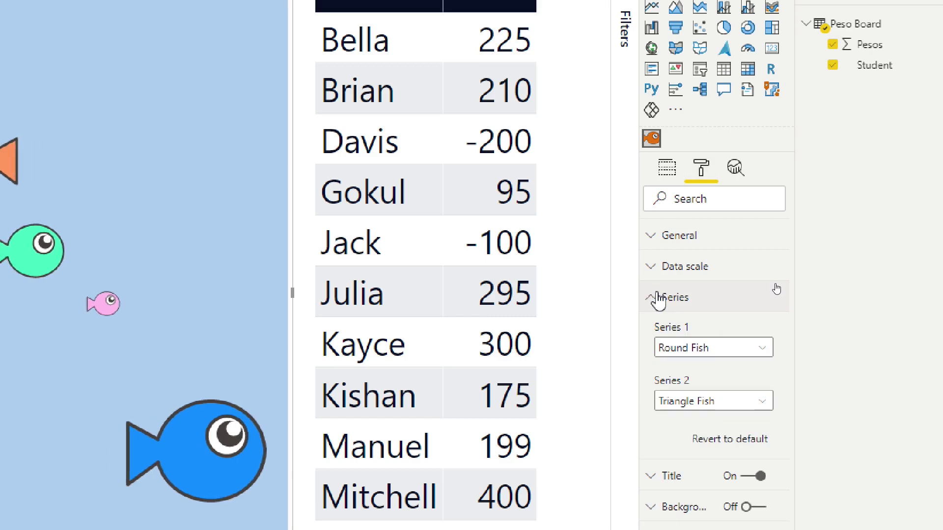
click(694, 349)
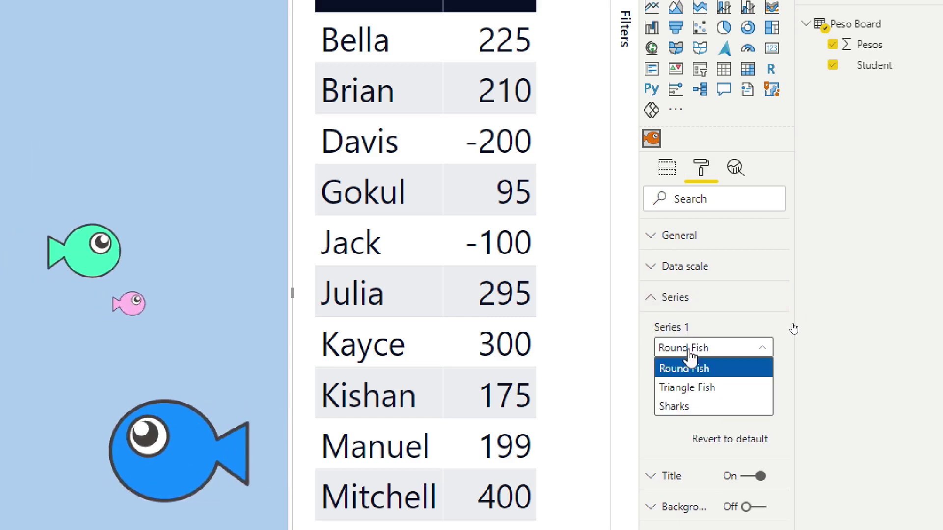
click(686, 407)
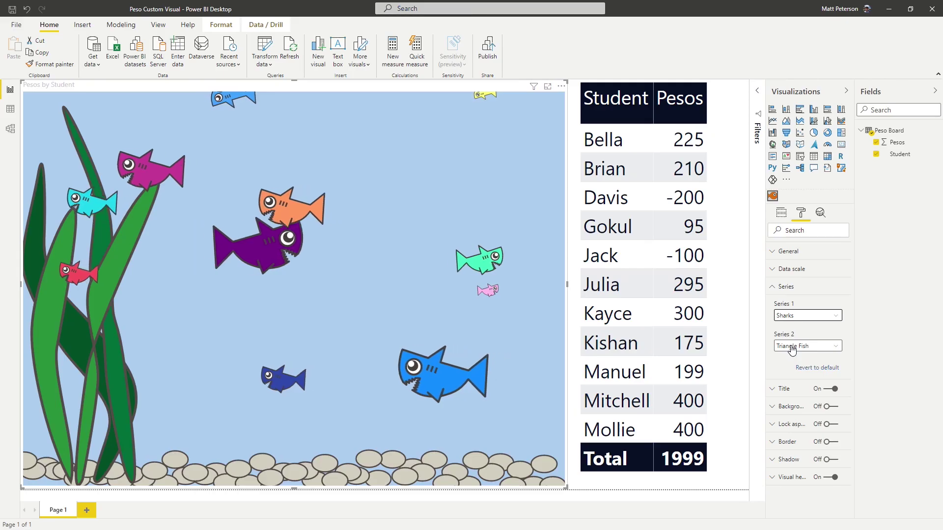